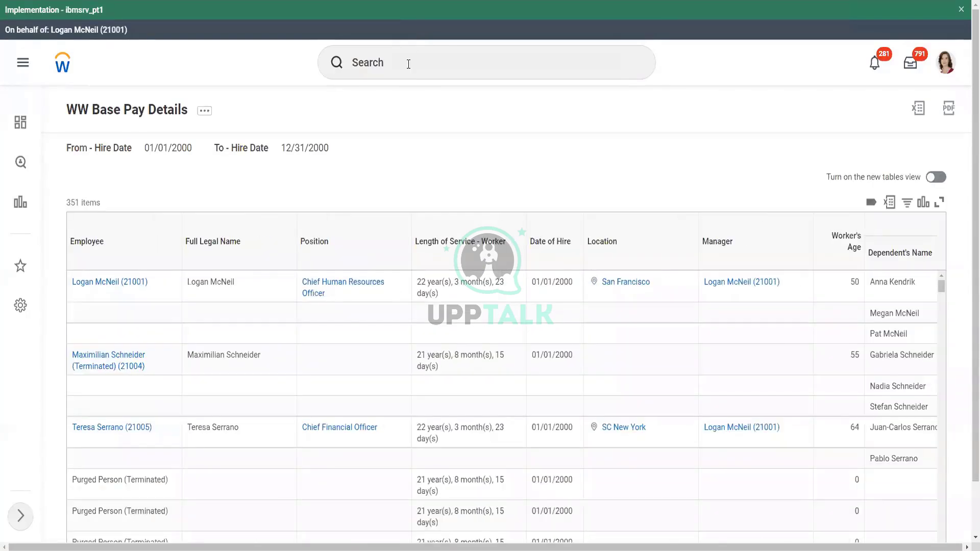
Search 'create calc field' and open the Create Calculated Field task
left_click(406, 64)
type("c")
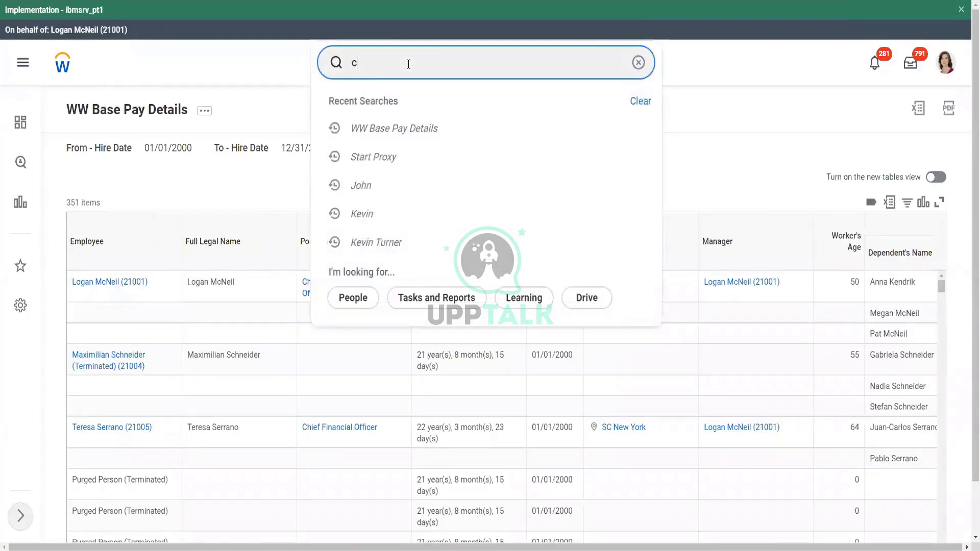
type("reate calc field")
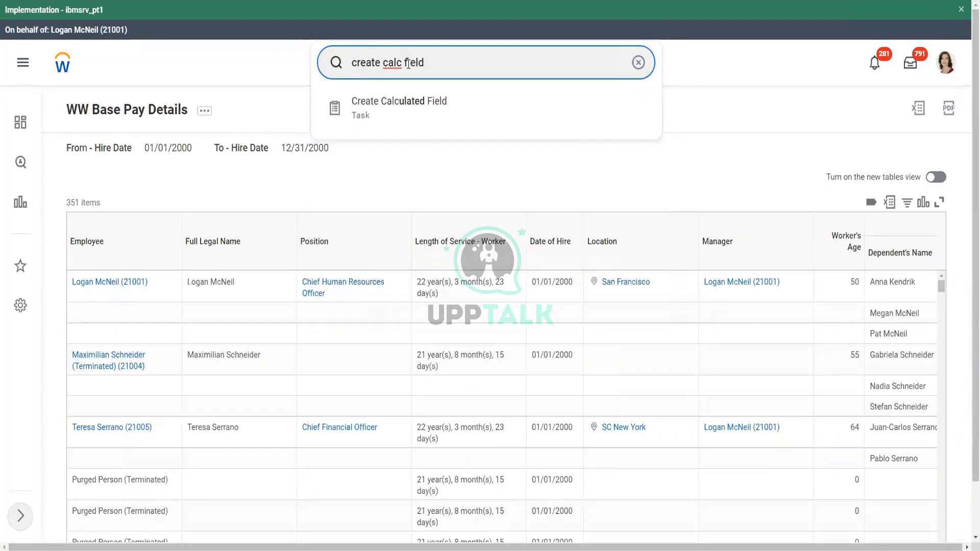
left_click(402, 113)
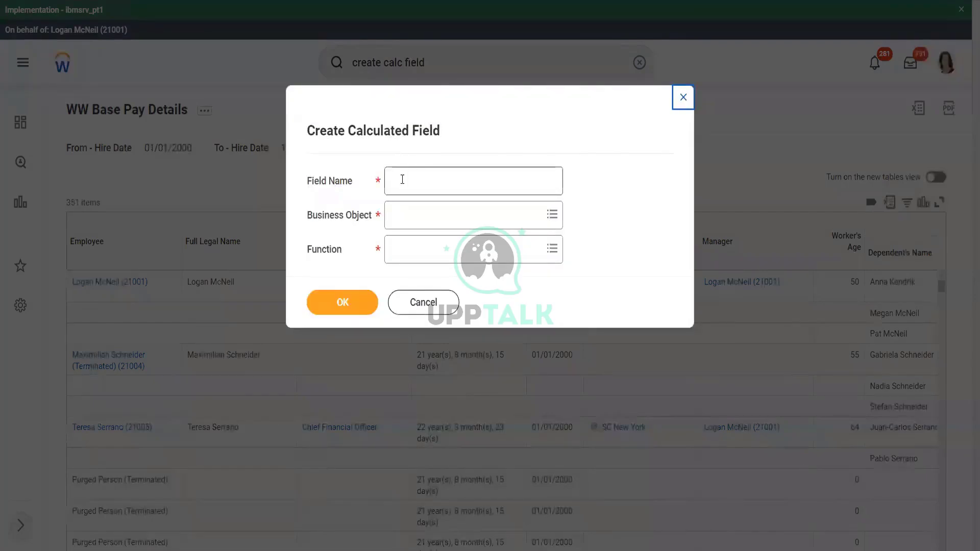
Enter CF-WW-ESI-Eldest Dependent as the Field Name
left_click(402, 180)
type("C")
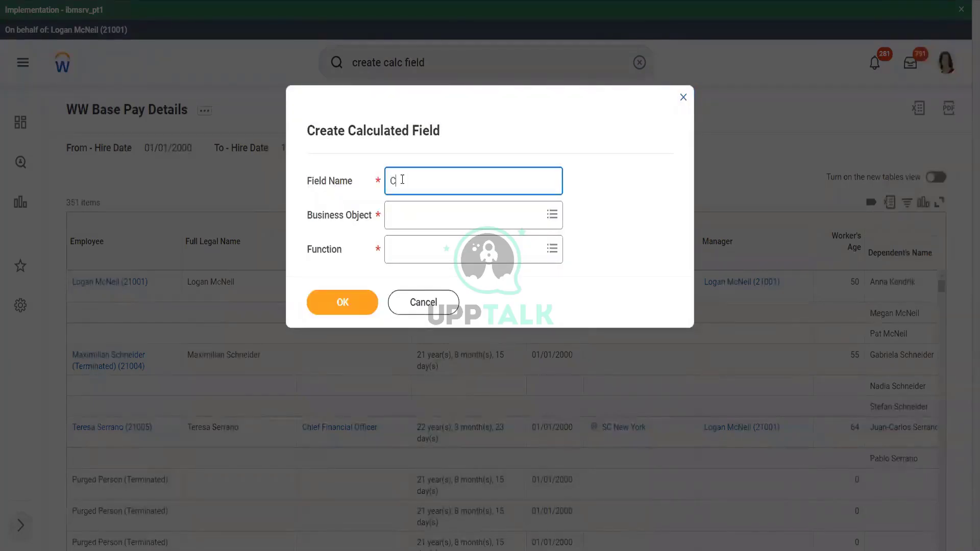
type("F-WW-ESI-Eldest Dependent")
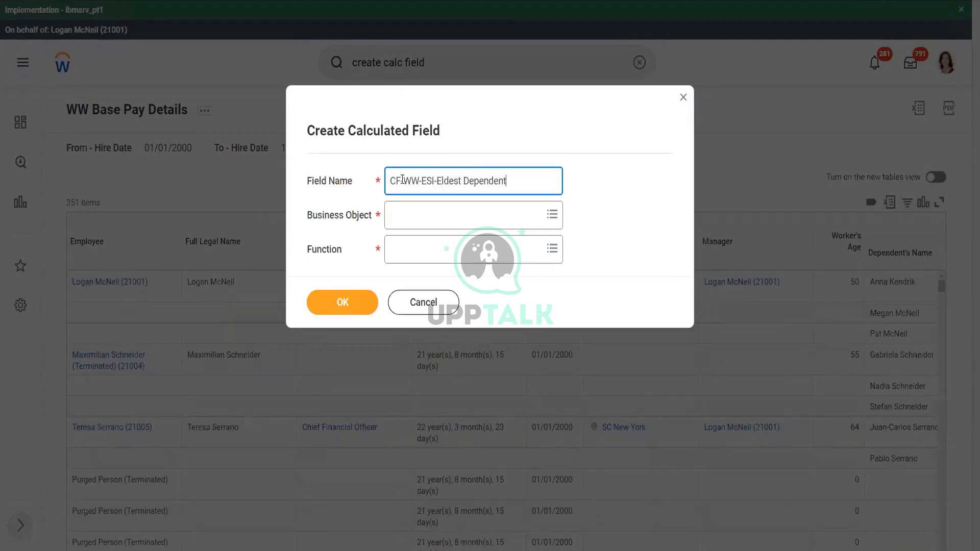
left_click(414, 218)
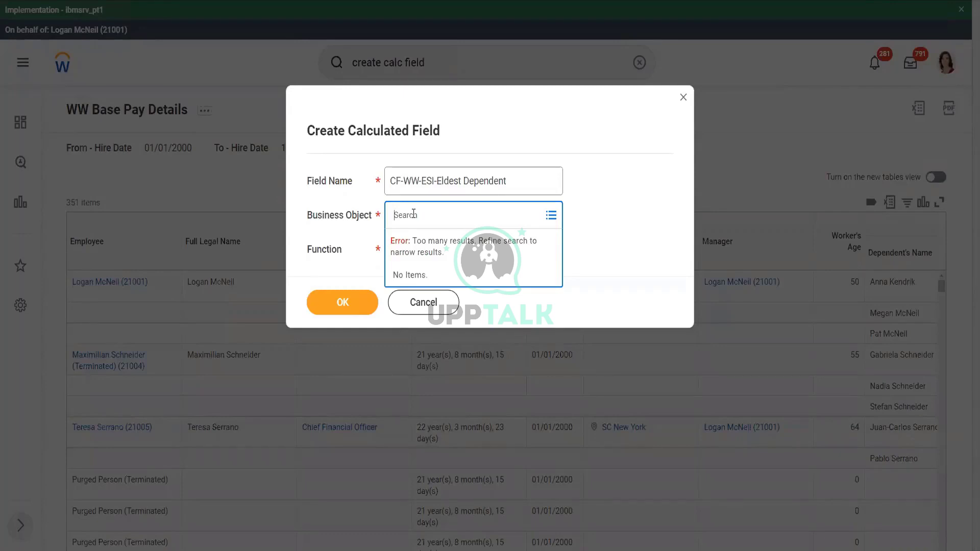
Search 'worker' and set Worker as the business object
type("worker")
key("Return")
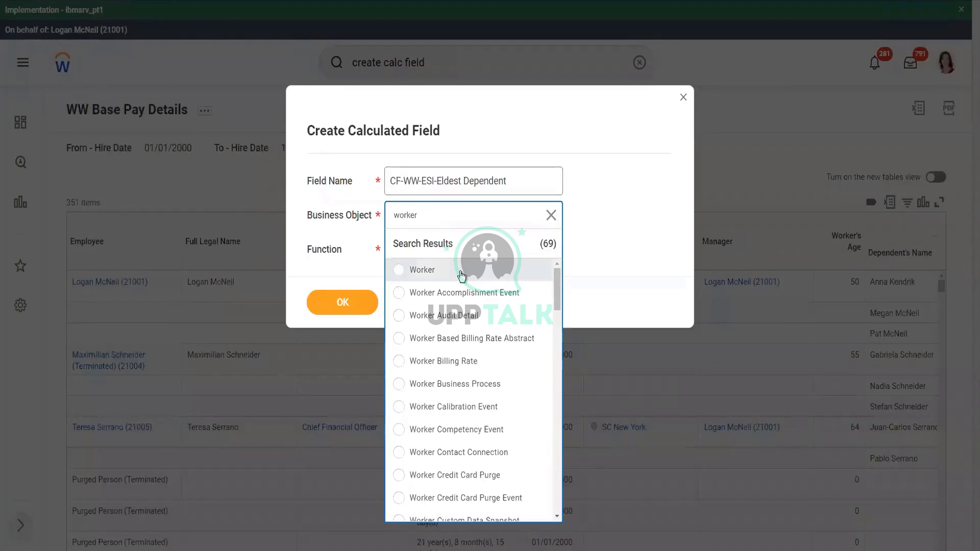
left_click(462, 275)
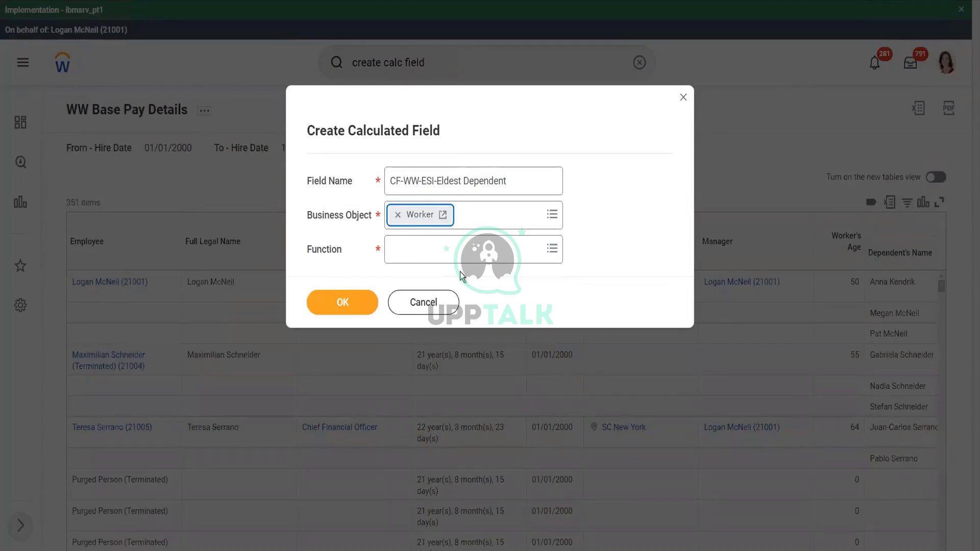
left_click(416, 249)
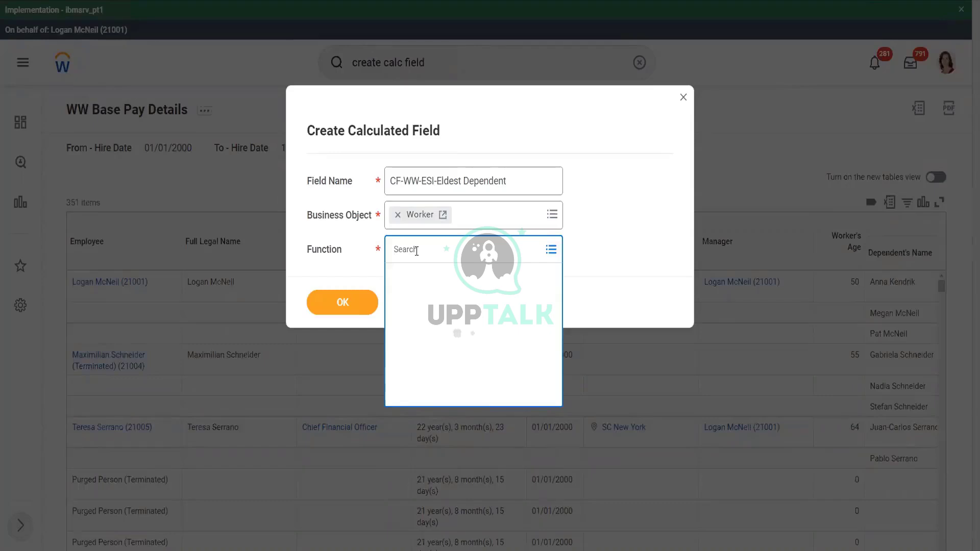
Pick Extract Single Instance as the function and confirm the field setup with OK
type("ext")
key("Return")
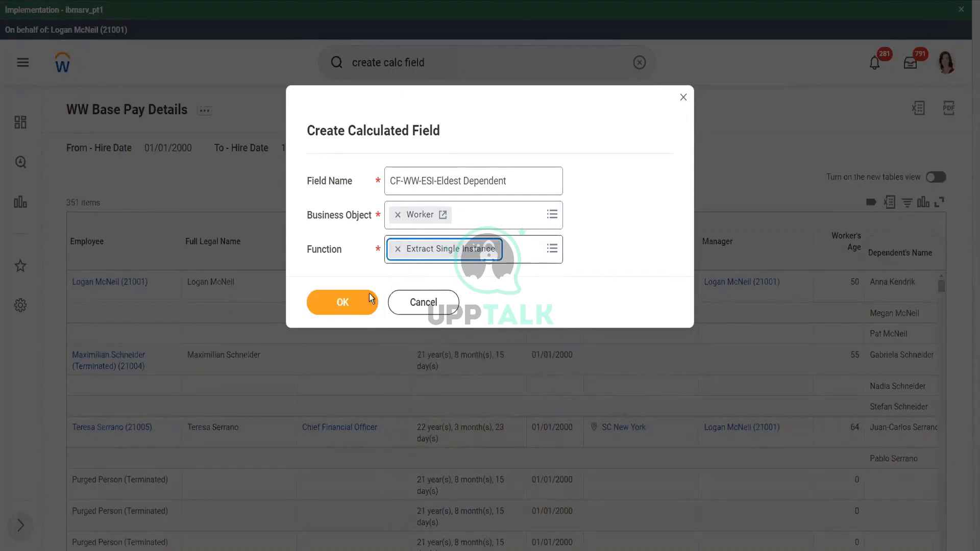
left_click(345, 303)
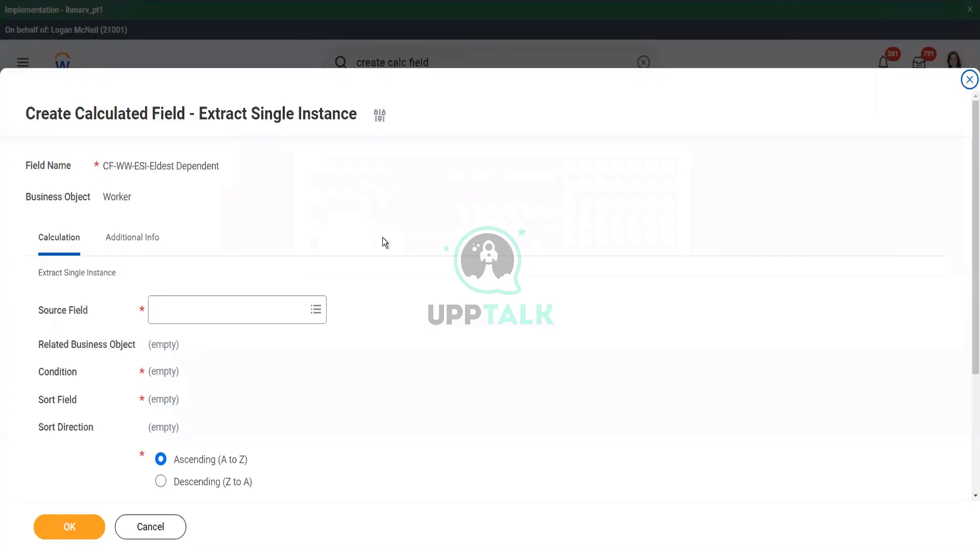
Set the Source Field to Dependents
scroll(383, 239, "down", 3)
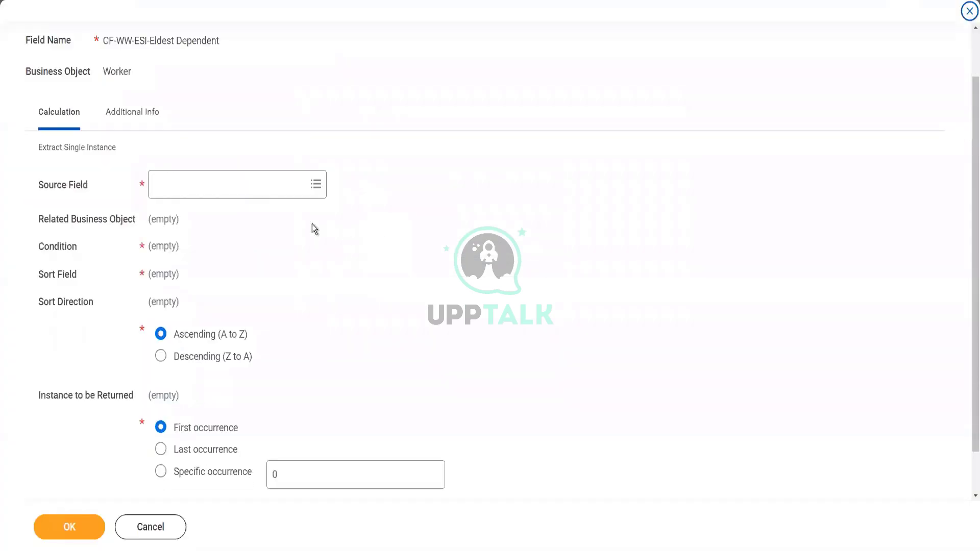
left_click(196, 183)
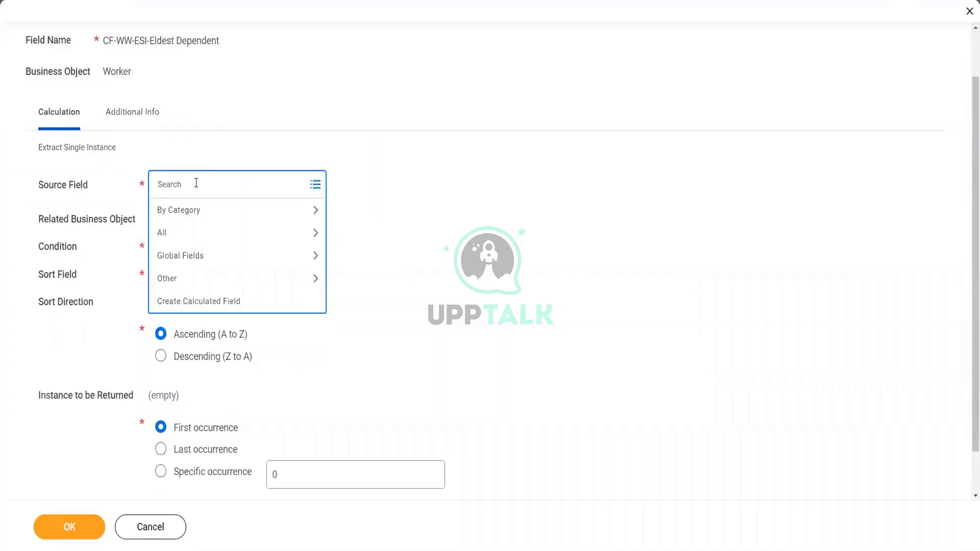
type("dependents")
key("Return")
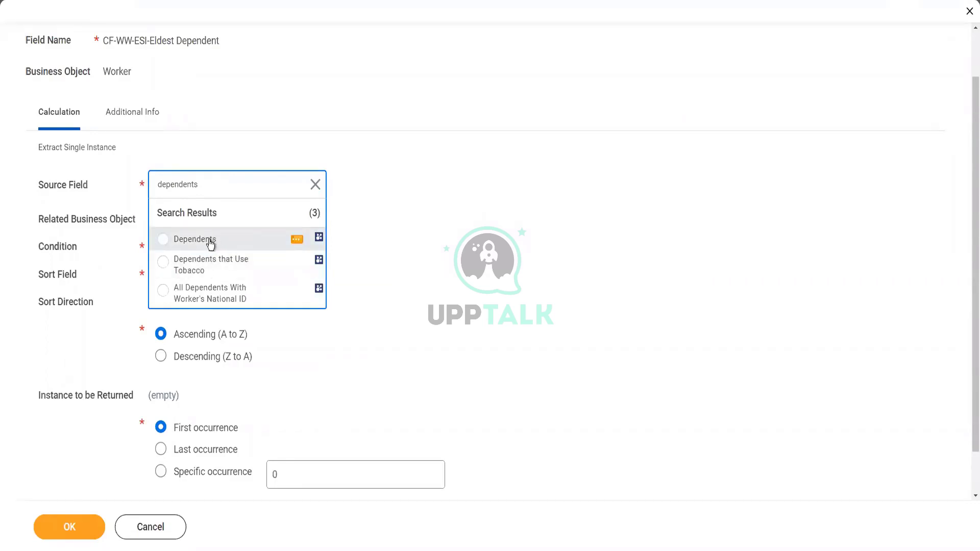
left_click(210, 243)
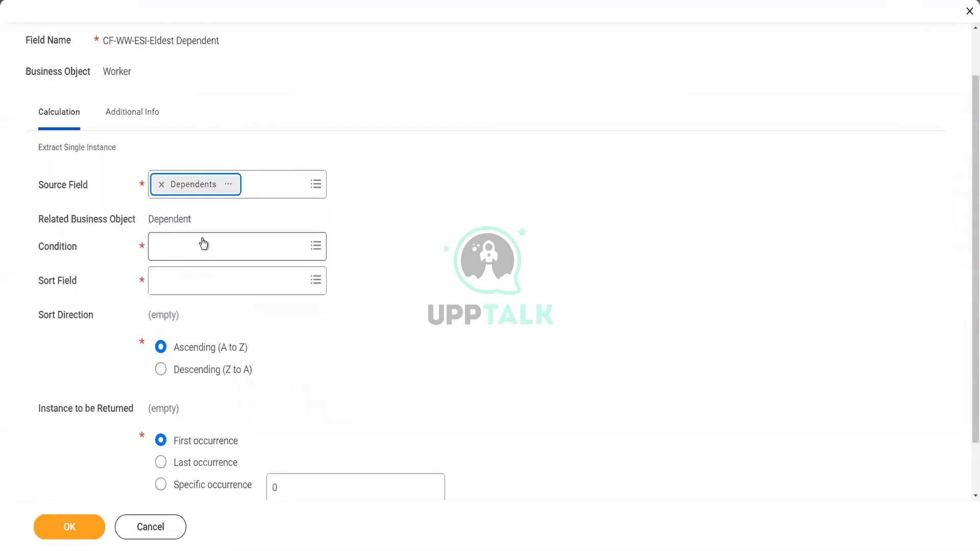
Outline the Related Business Object, Dependent, with a red annotation box
double_click(178, 218)
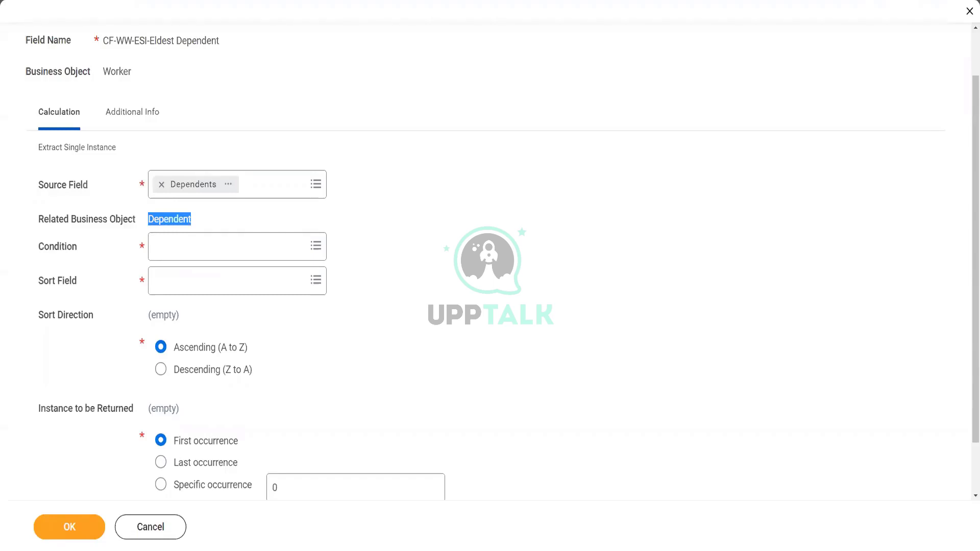
left_click_drag(32, 207, 63, 225)
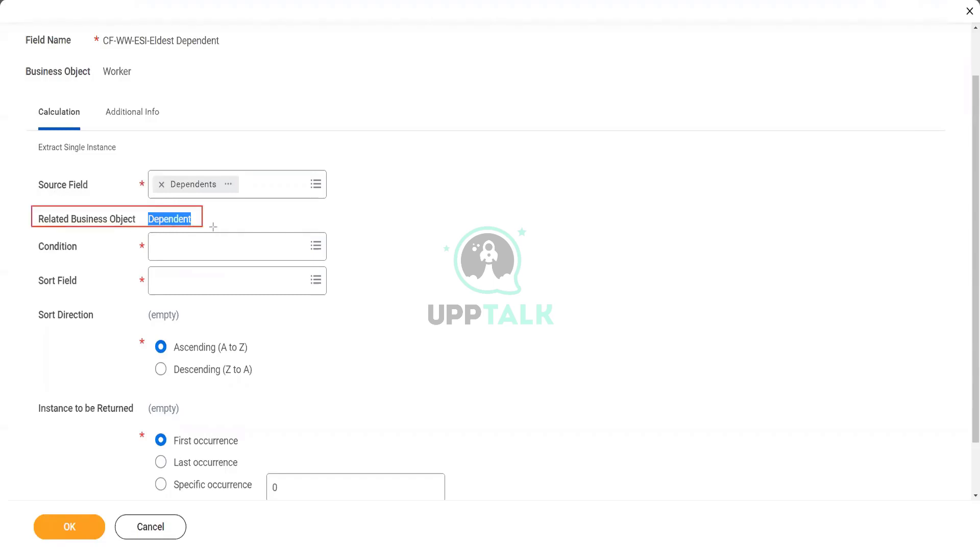
left_click_drag(213, 227, 213, 230)
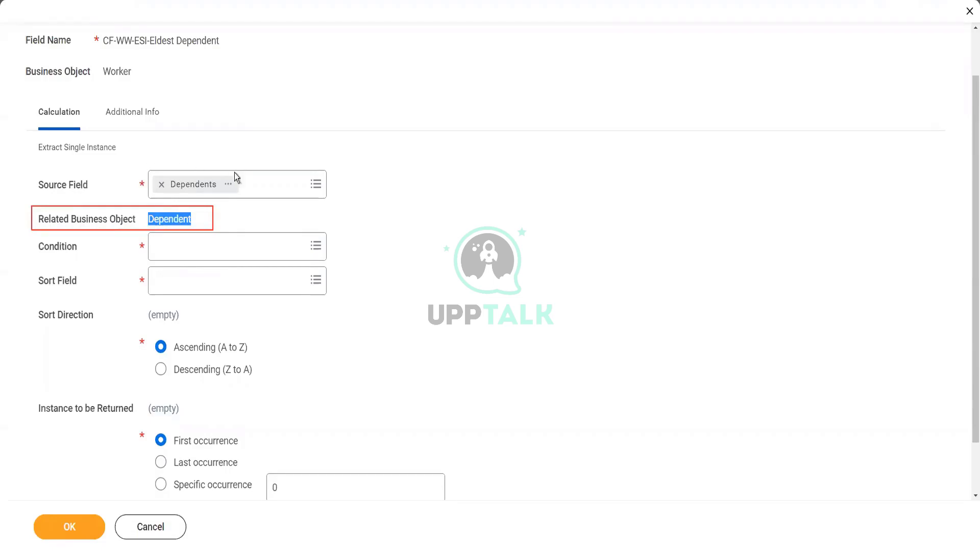
left_click(167, 223)
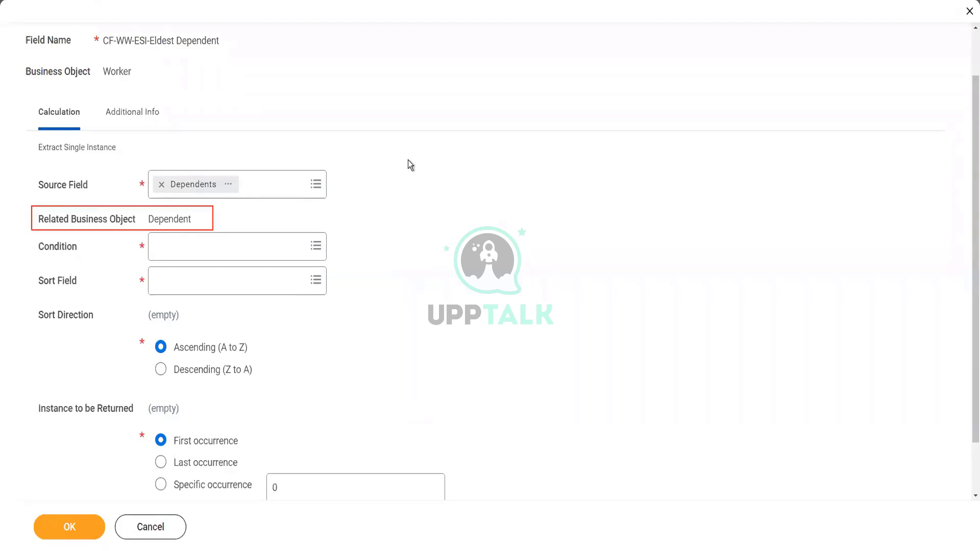
Set the Condition to the Is True field
left_click(185, 244)
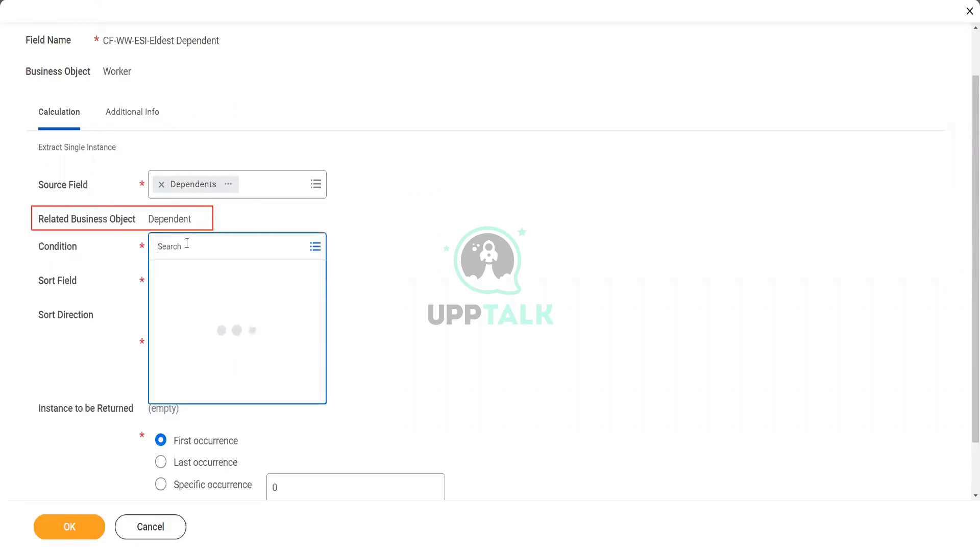
type("is true")
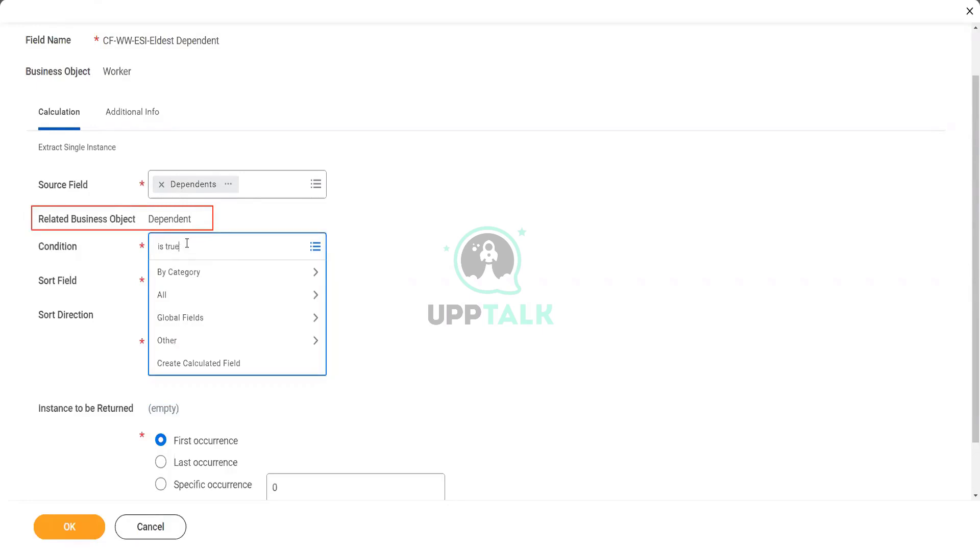
key("Return")
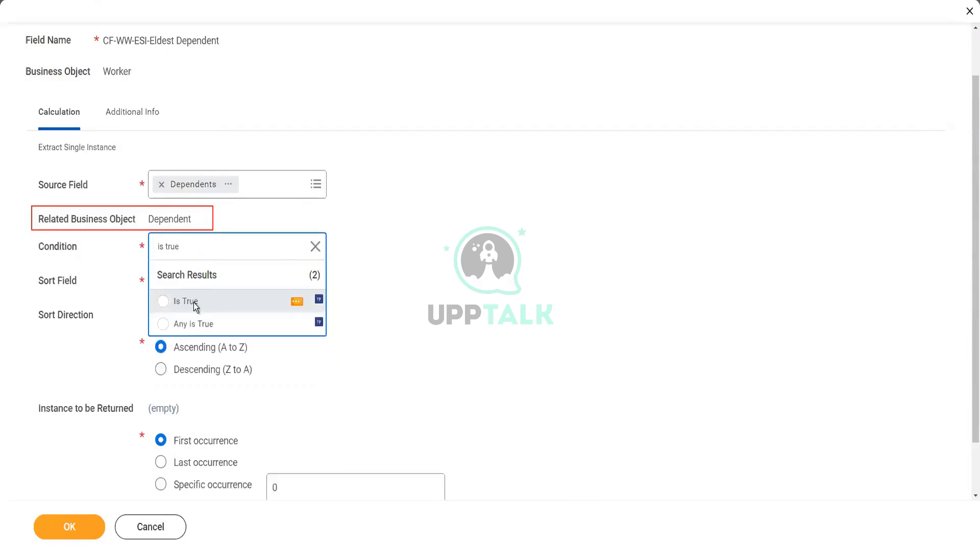
left_click(195, 306)
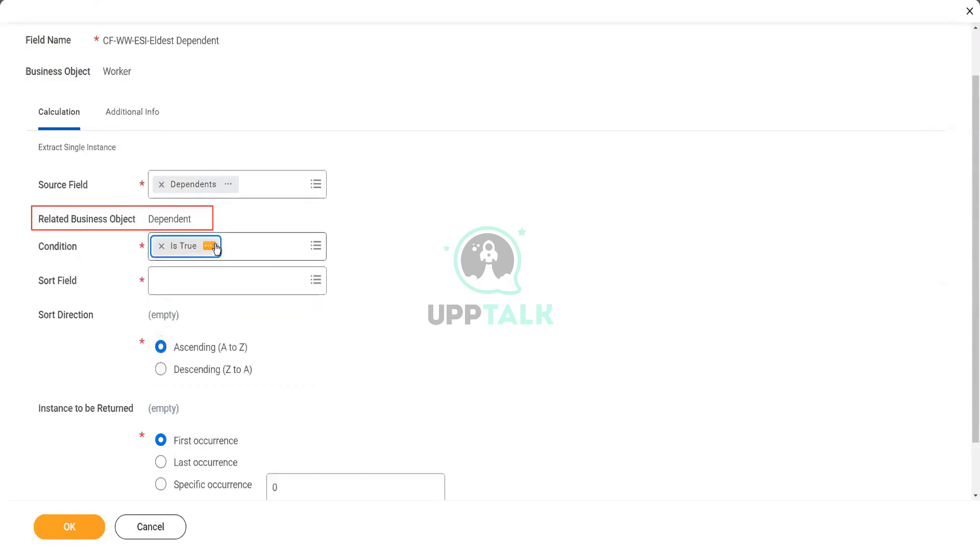
Check the Is True field details, which return Boolean value true
left_click(209, 247)
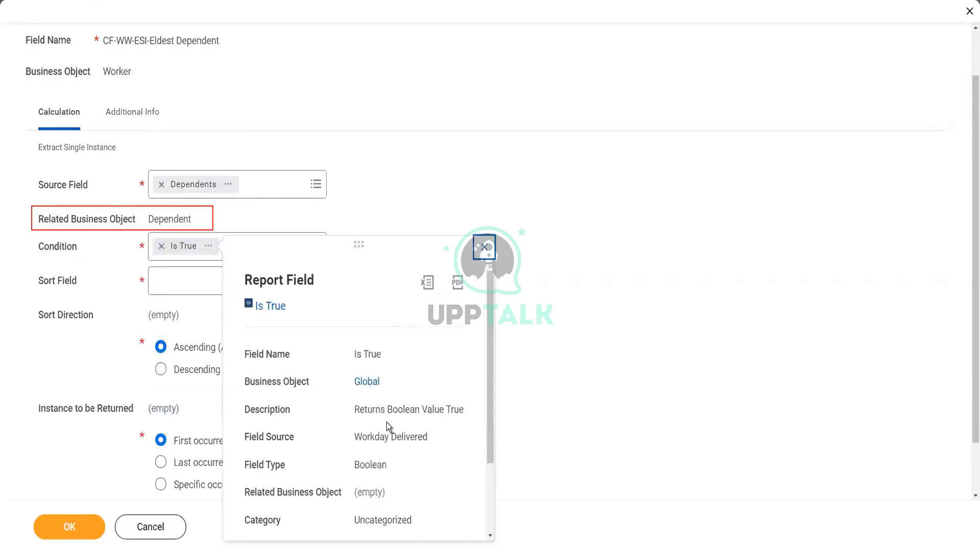
left_click_drag(355, 410, 465, 410)
left_click(393, 425)
left_click(485, 247)
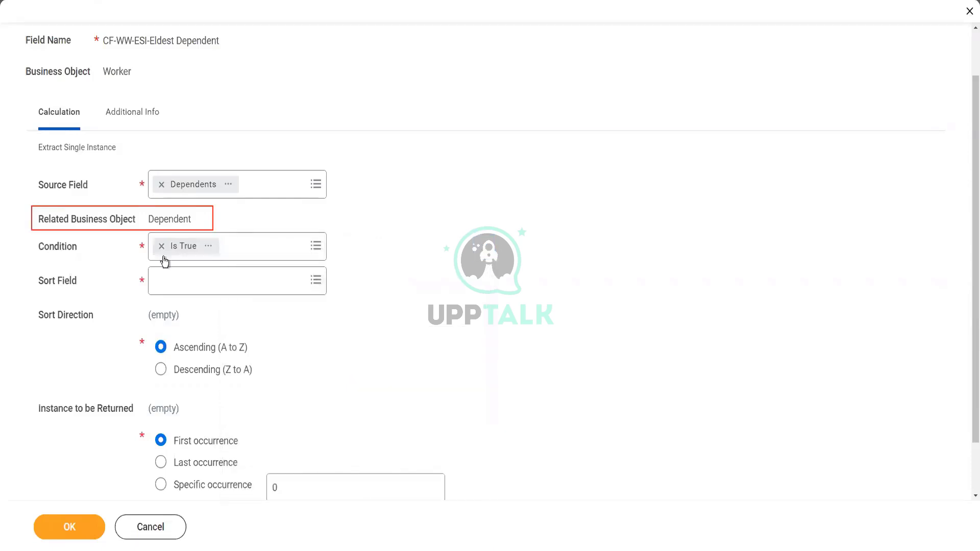
left_click(185, 285)
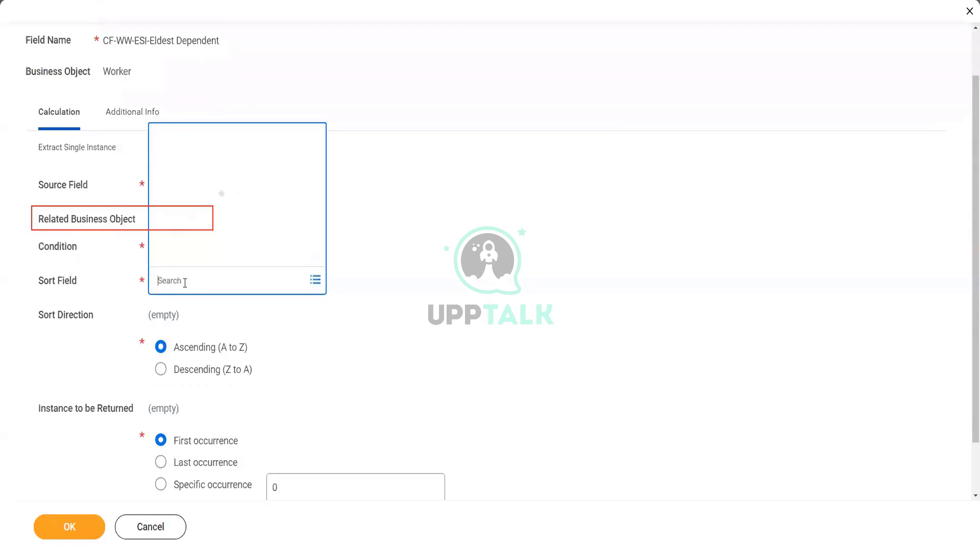
Search 'age' and choose Age as the sort field
type("age")
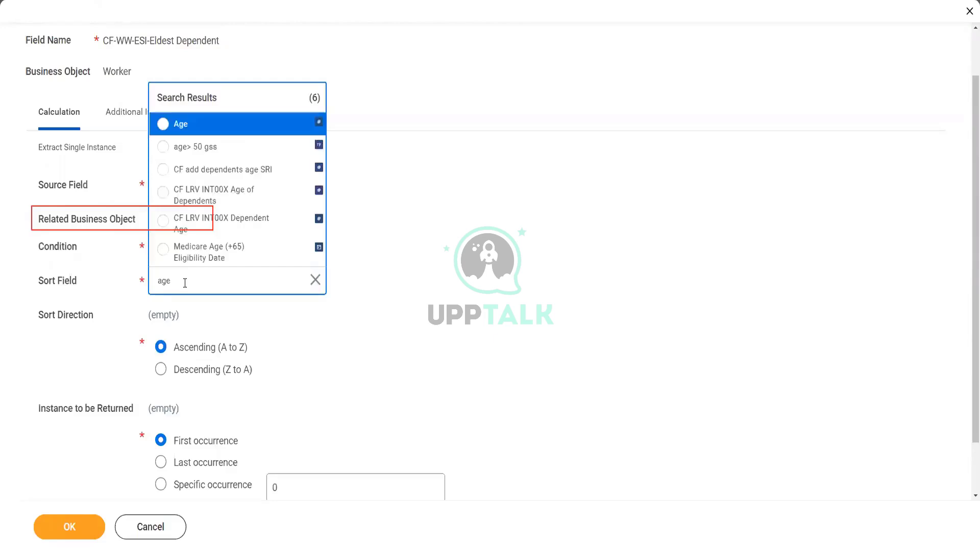
left_click(183, 135)
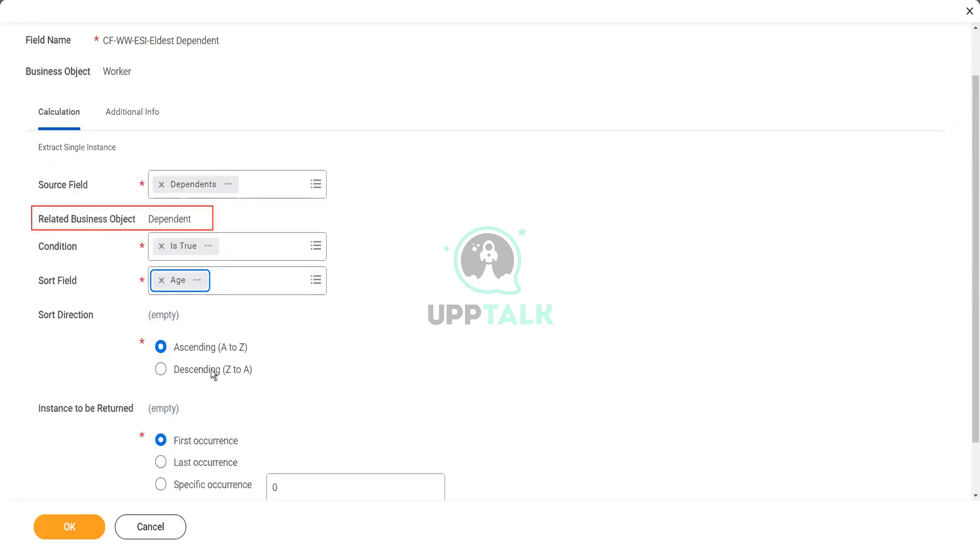
Leave the Sort Field prompt with Age selected
left_click(287, 367)
Change the sort direction to Descending (Z to A)
left_click(175, 371)
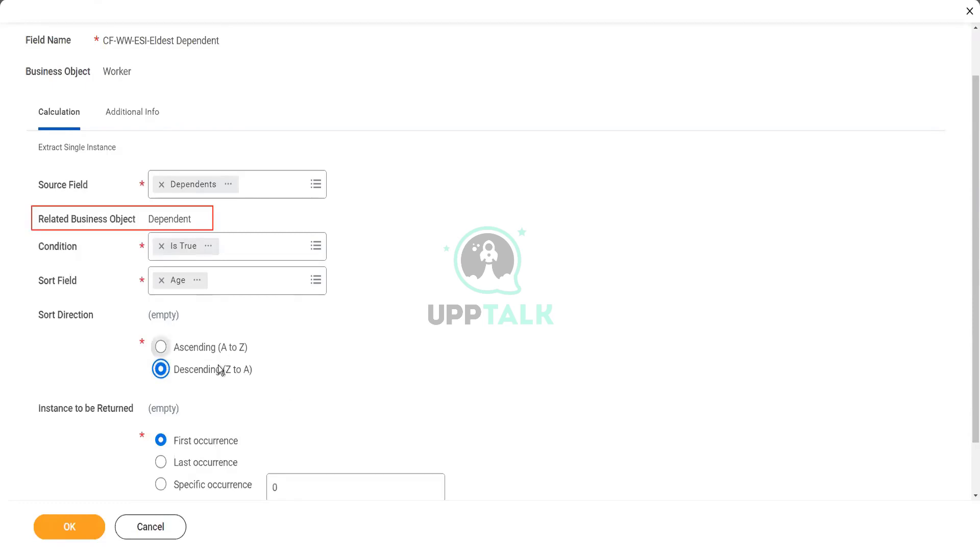
mouse_move(206, 475)
Save the calculated field and switch to the Notepad++ notes
left_click(70, 526)
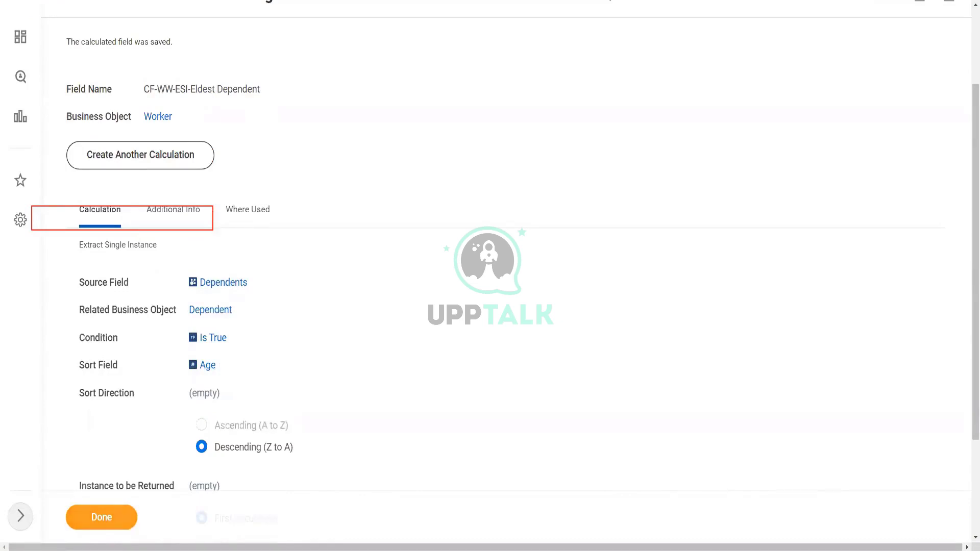
key("alt+Tab")
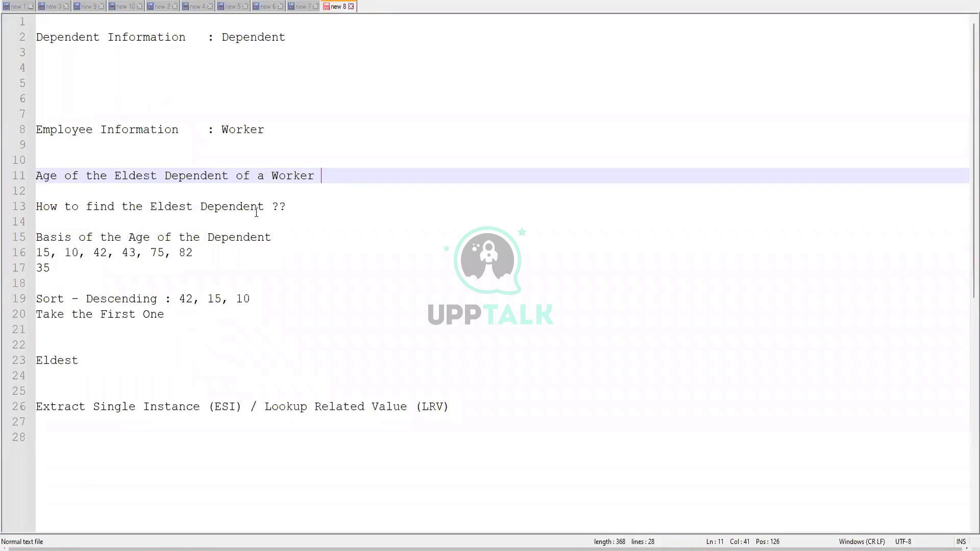
Change line 13 to ask about the 'Eldest Dependent Child', fixing the spacing
double_click(232, 207)
type("Child")
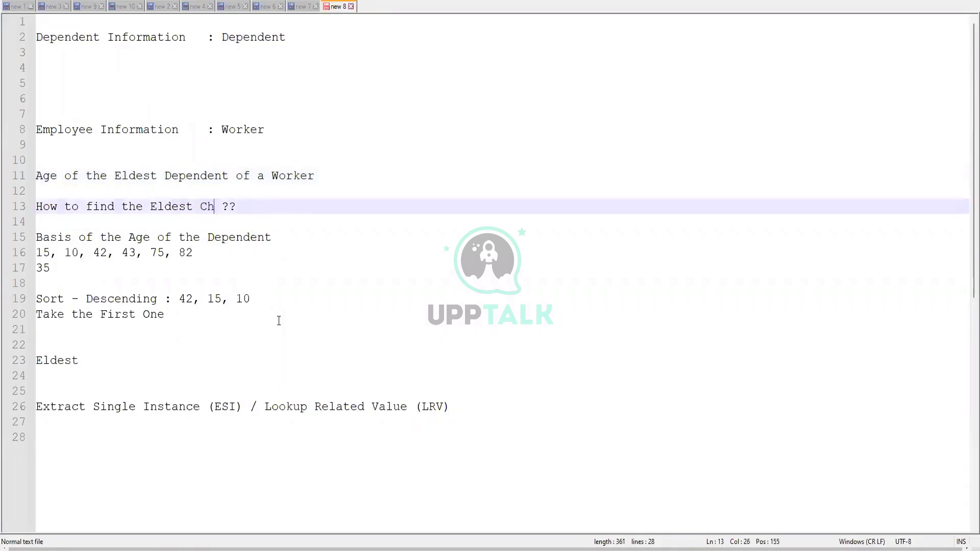
key("BackSpace")
type("as a")
key("BackSpace")
key("BackSpace")
key("BackSpace")
key("BackSpace")
key("BackSpace")
key("BackSpace")
key("BackSpace")
key("BackSpace")
key("BackSpace")
key("BackSpace")
key("BackSpace")
type("Dependent")
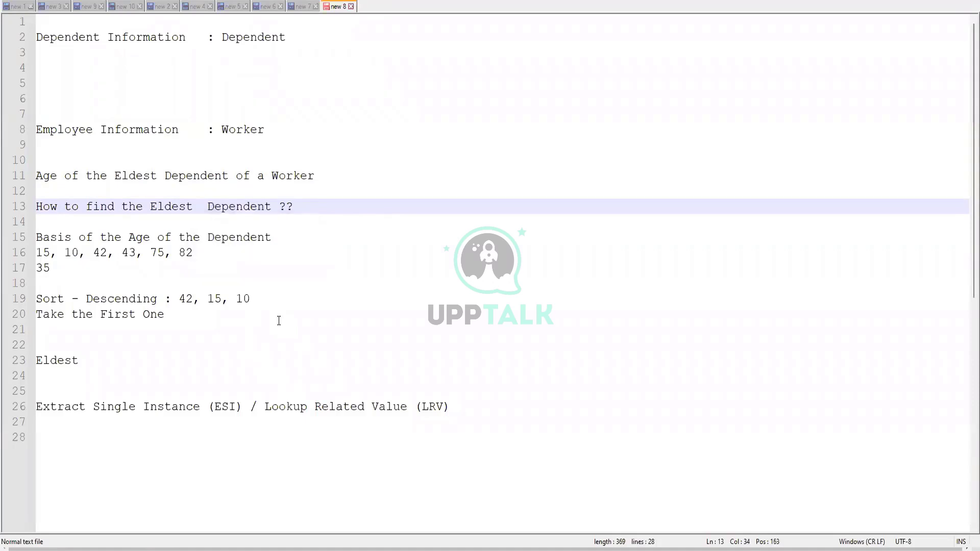
type(" Chilc")
key("BackSpace")
key("BackSpace")
type("d")
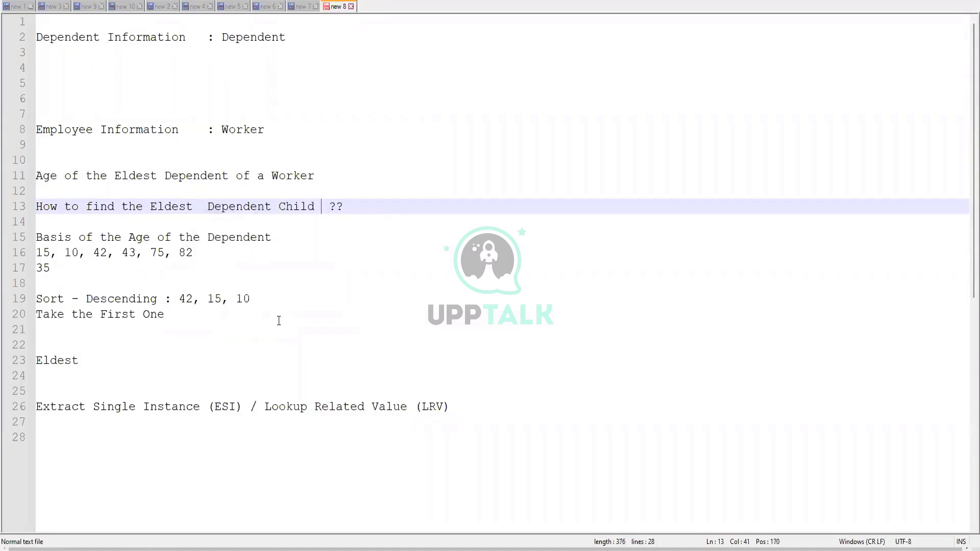
left_click(198, 206)
key("Delete")
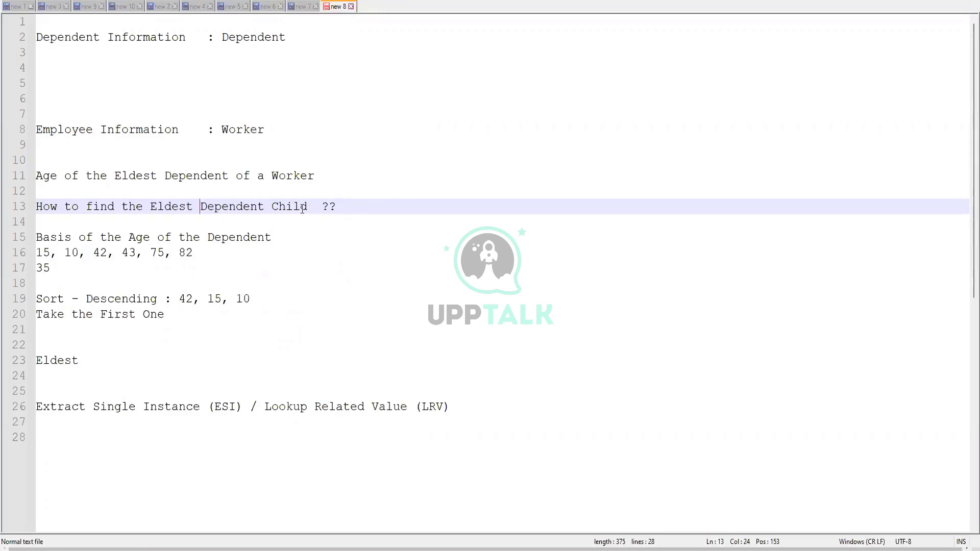
Highlight the phrase 'Dependent Child' on line 13 for emphasis
left_click_drag(201, 207, 309, 225)
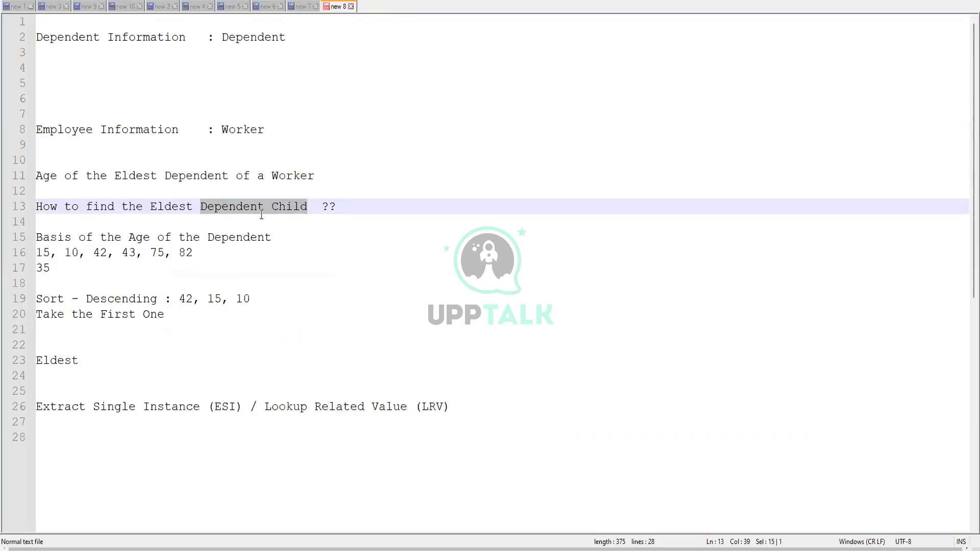
left_click(295, 212)
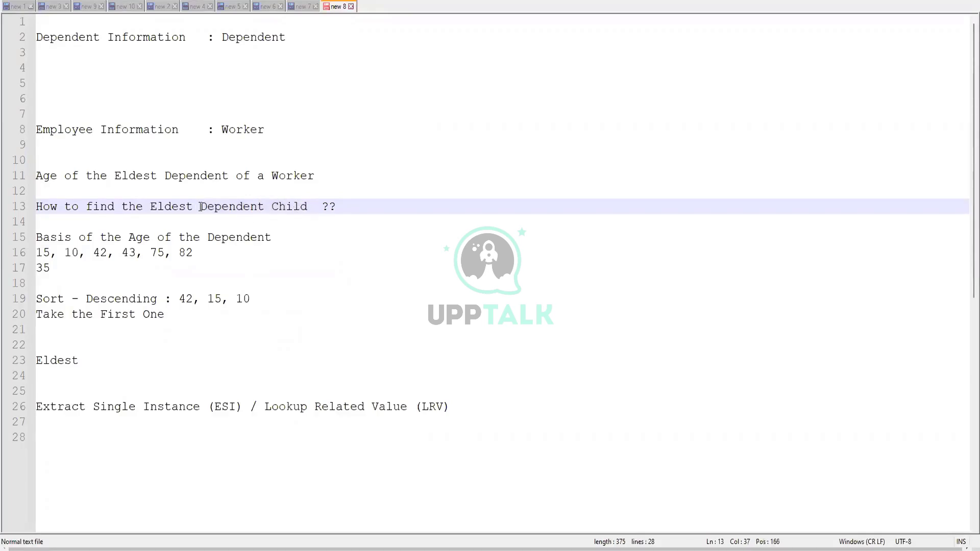
left_click_drag(200, 207, 310, 208)
left_click(298, 208)
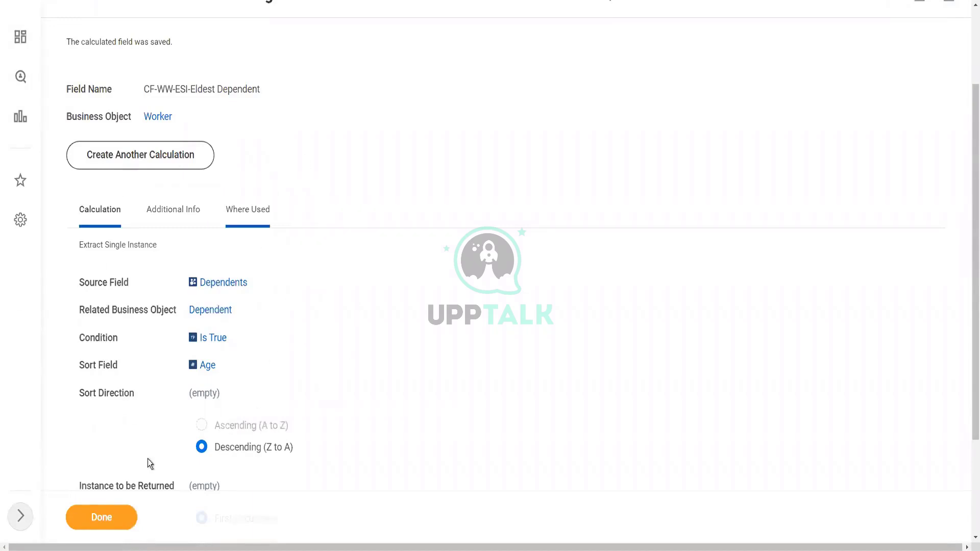
Open the saved CF-WW-ESI-Eldest Dependent calculated field for editing from its related actions menu
scroll(383, 242, "up", 3)
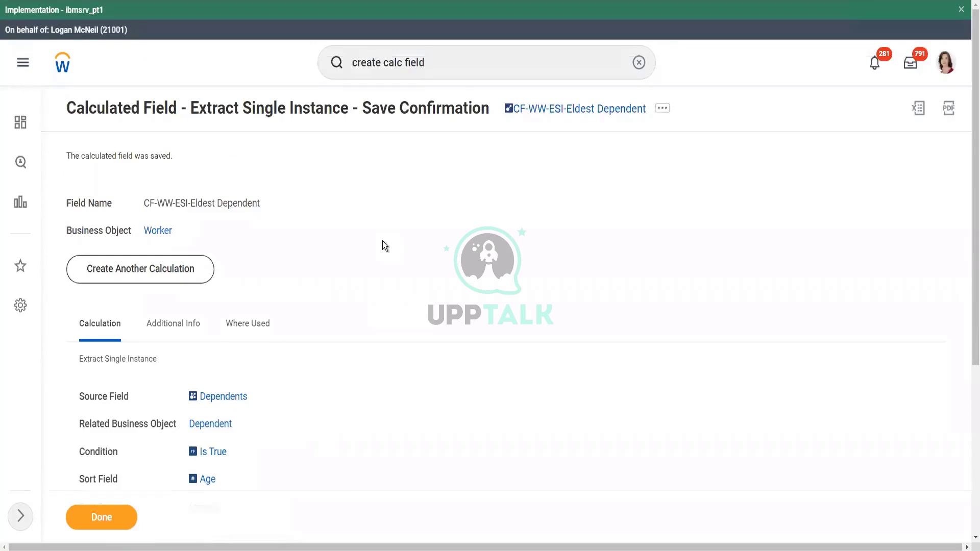
scroll(384, 241, "down", 3)
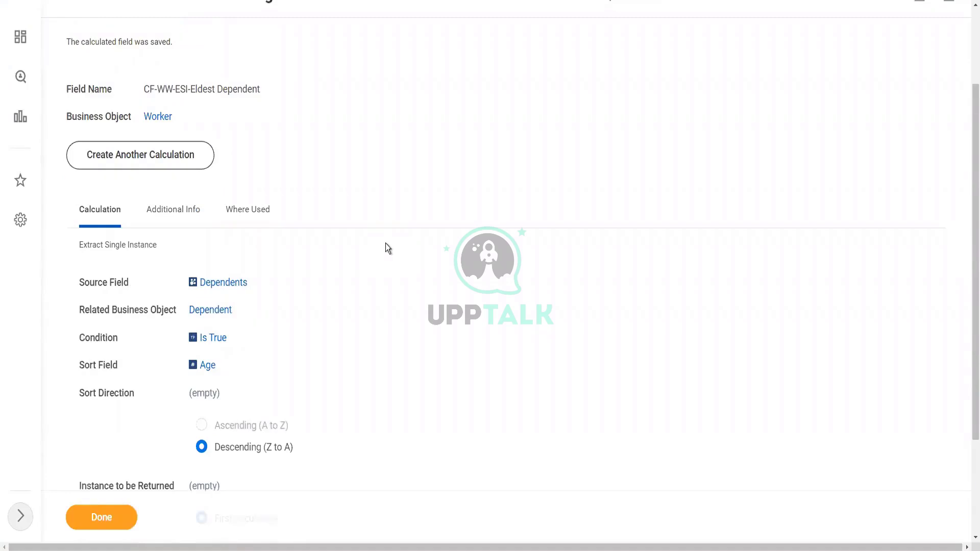
scroll(385, 244, "up", 2)
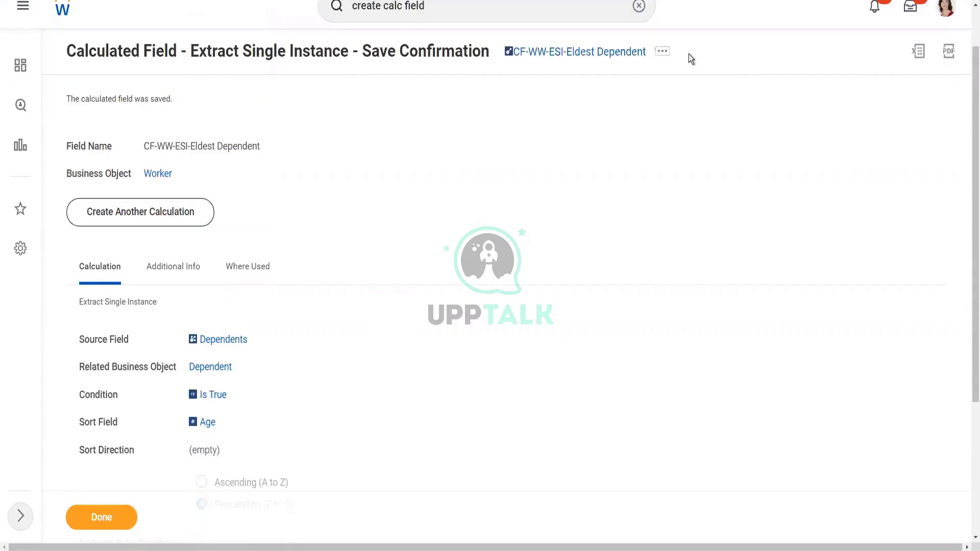
left_click(662, 51)
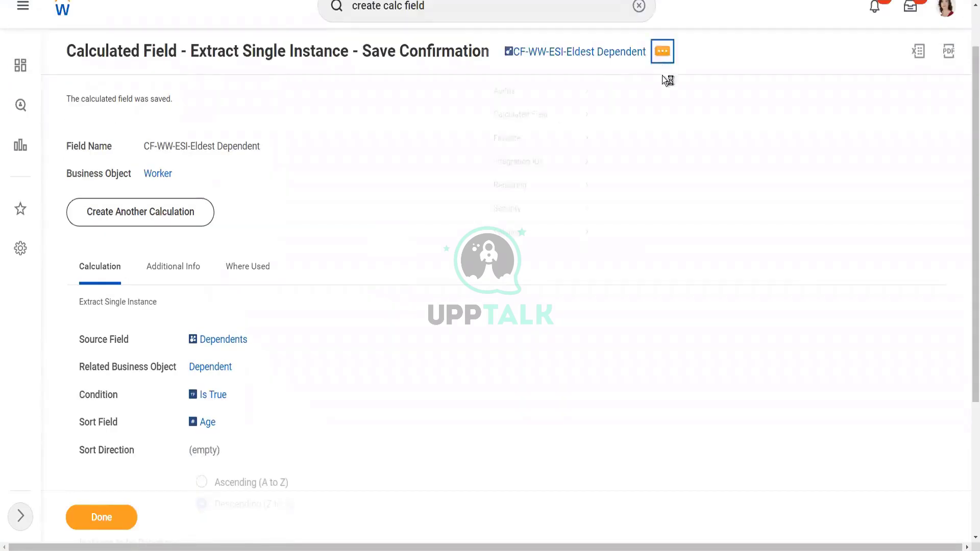
mouse_move(526, 115)
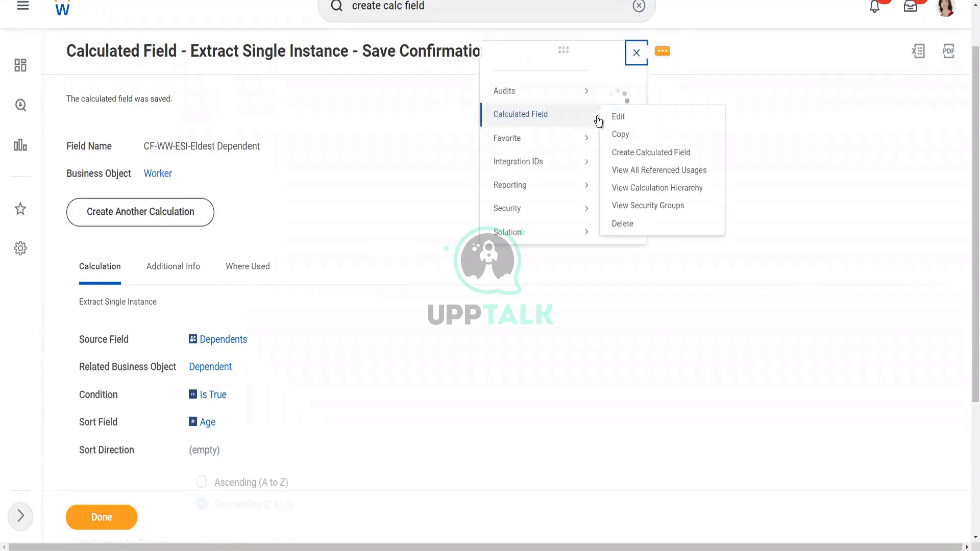
left_click(618, 116)
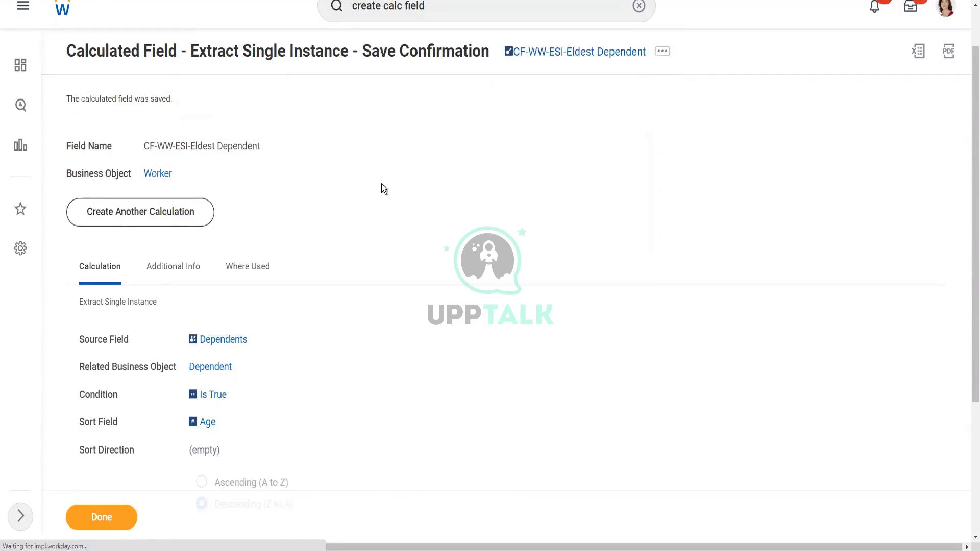
scroll(398, 170, "down", 3)
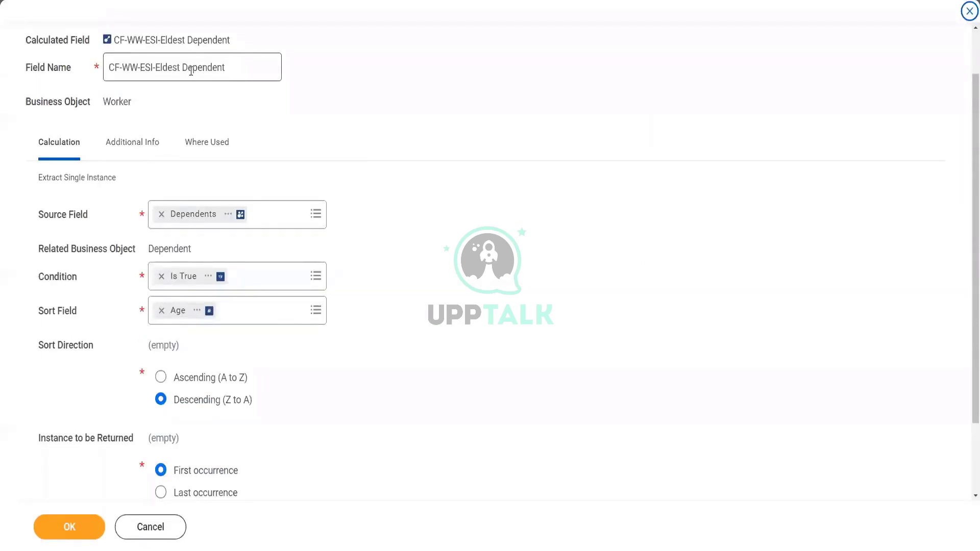
Append 'Child' to the field name so it reads CF-WW-ESI-Eldest Dependent Child
left_click(250, 68)
type("Child")
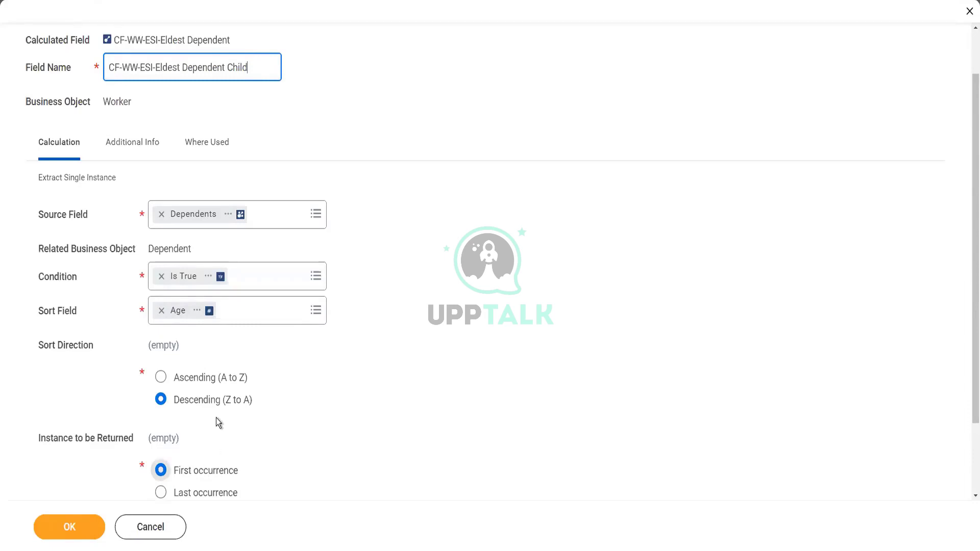
left_click(181, 68)
left_click_drag(181, 68, 295, 68)
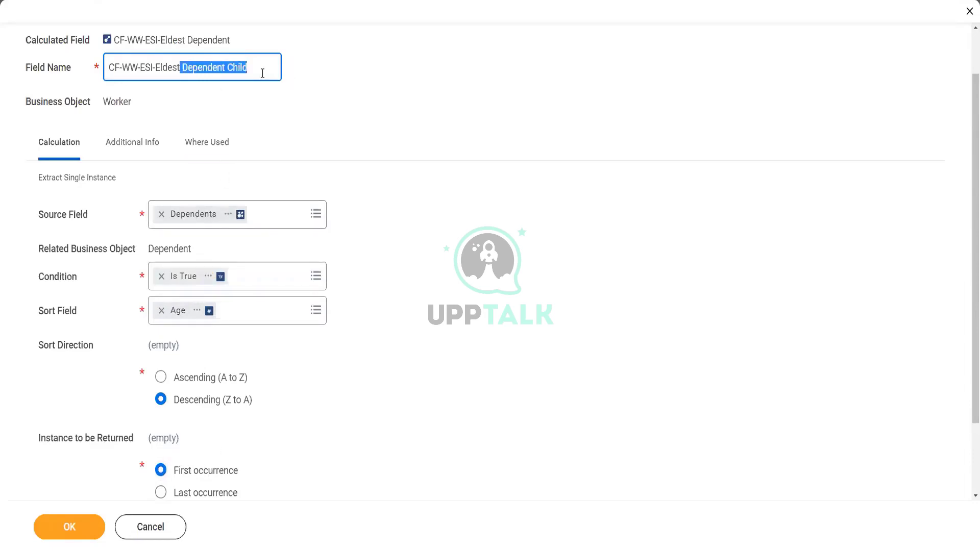
left_click(379, 83)
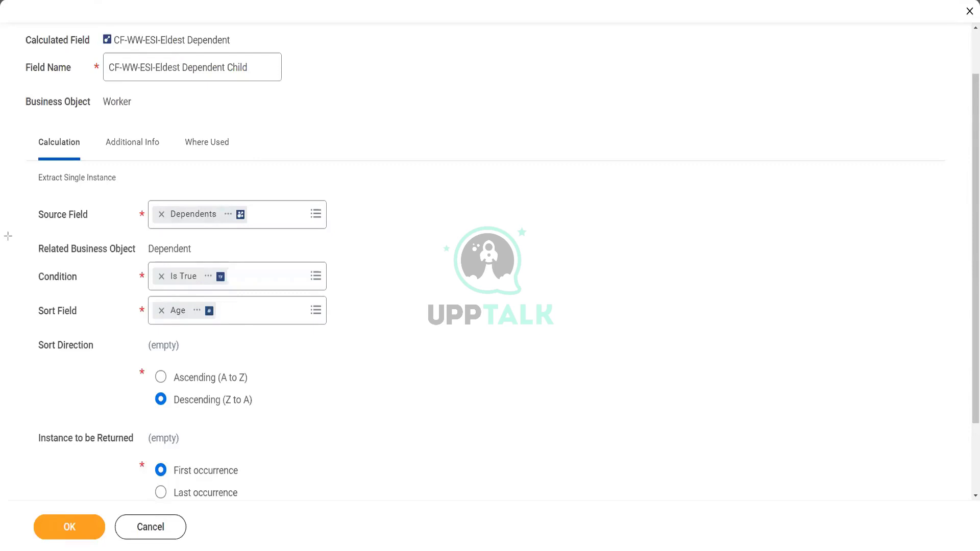
Open the list of choices for the Condition field
left_click_drag(22, 253, 240, 292)
left_click_drag(335, 293, 348, 293)
left_click(87, 276)
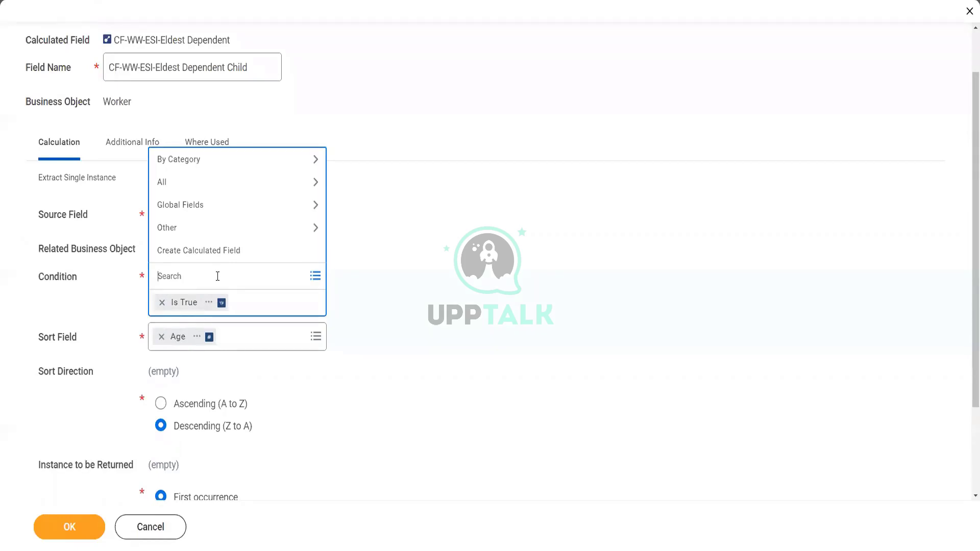
Create a new condition calculated field named CF-WW-TF-Dependent Relationship is Child, moving on to Business Object
left_click(197, 251)
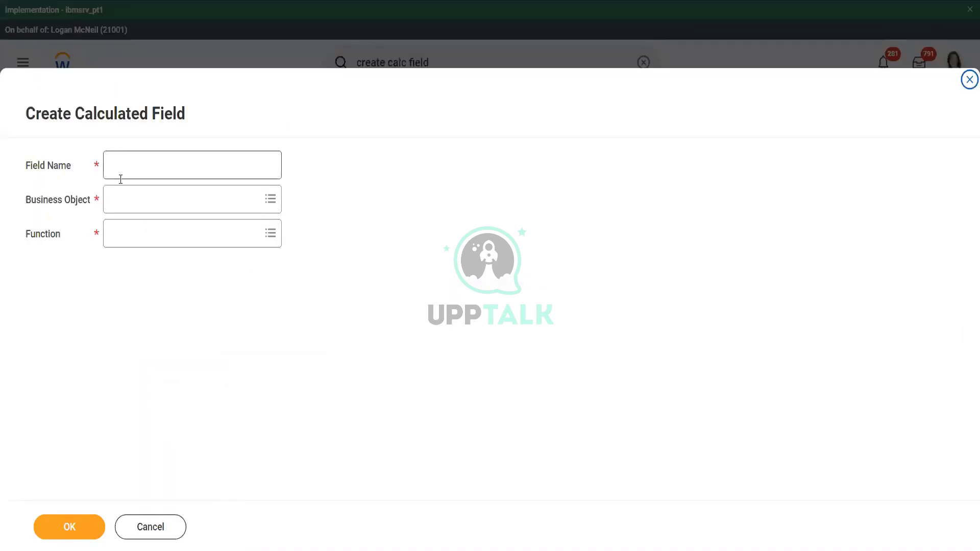
left_click(132, 167)
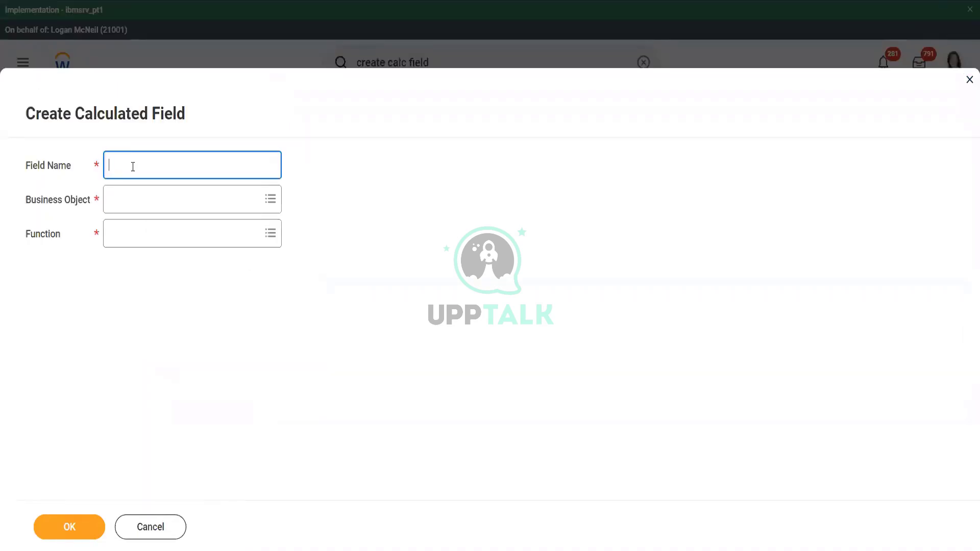
type("CF")
type("WM")
type("-WW-")
type("TF")
type("-")
type("Relationsh")
type("ip is child")
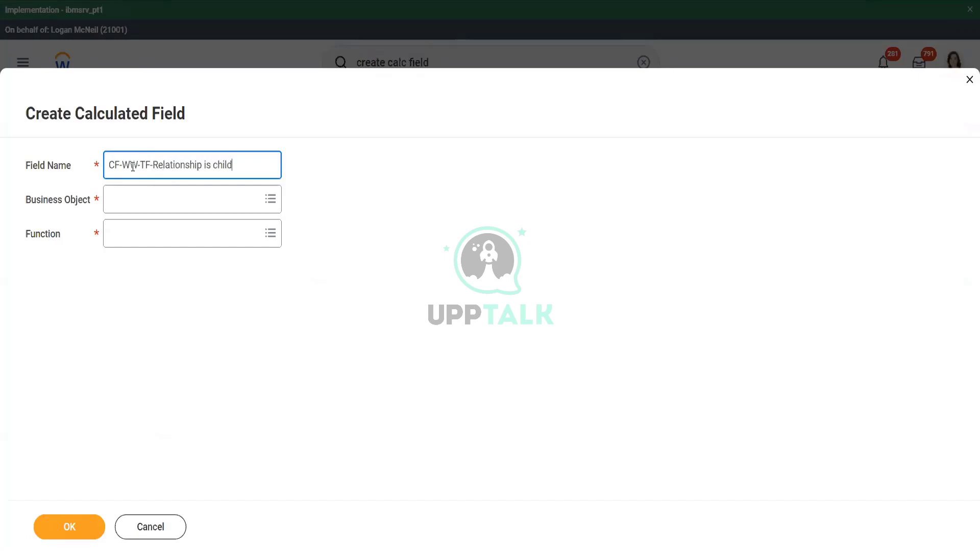
key("shift+Right")
type("CF-WW-TF-Dependent")
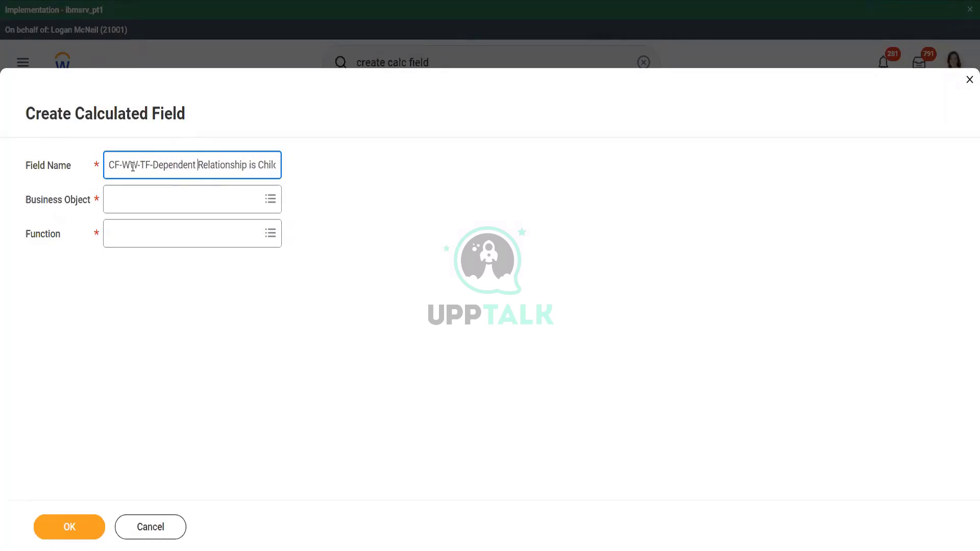
key("Tab")
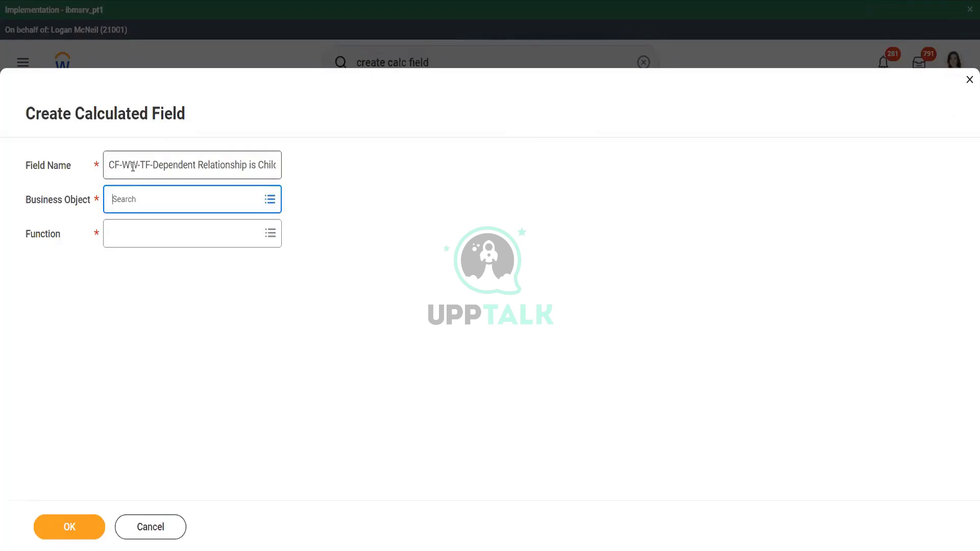